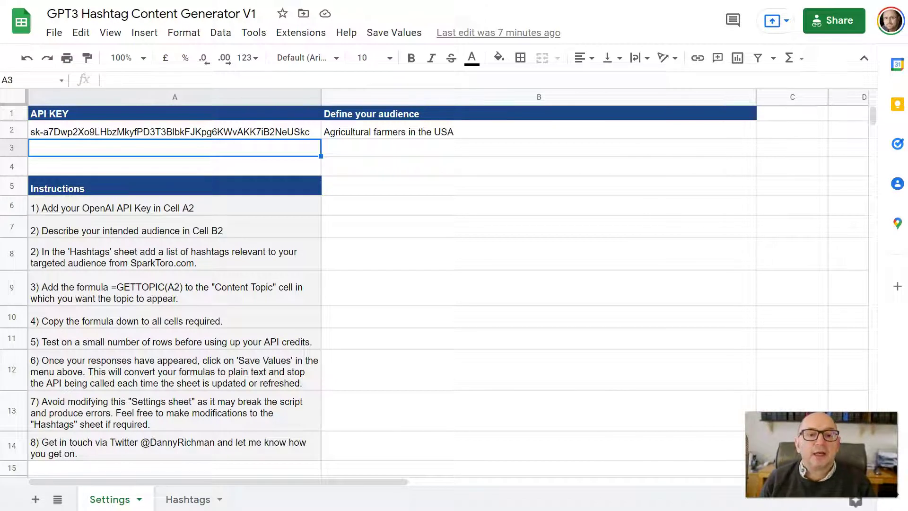
# Switch from the Sheets settings tab to the OpenAI API keys page.
pyautogui.hotkey('ctrl', 'Tab')
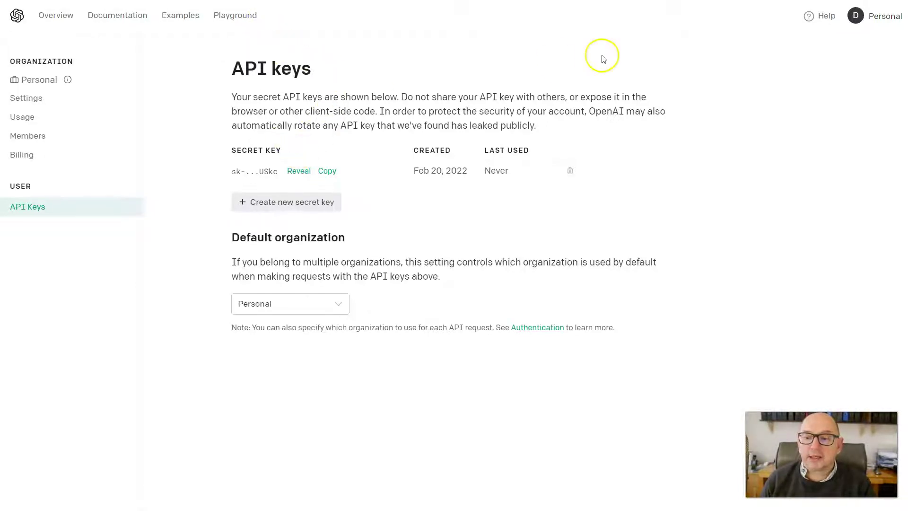
# Copy the secret API key from the OpenAI API keys page.
pyautogui.click(327, 170)
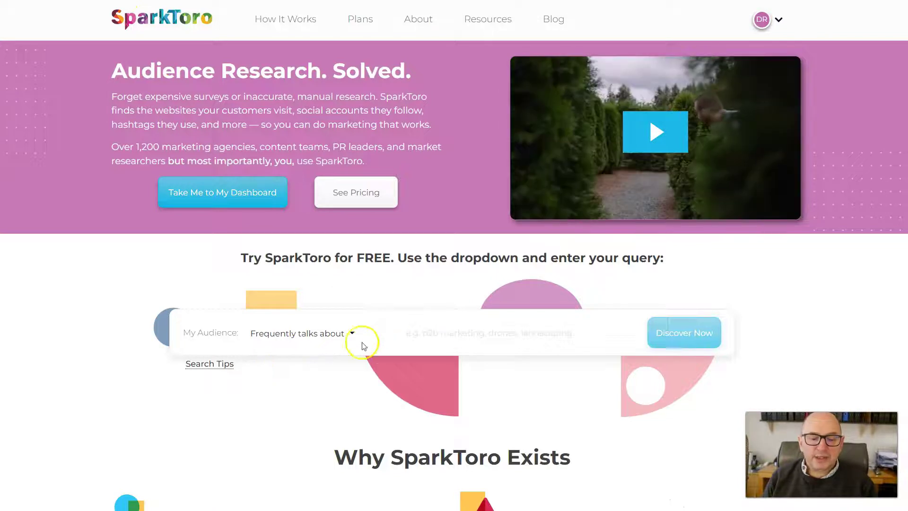
# Run a SparkToro audience search for people who frequently visit farms.com.
pyautogui.click(337, 332)
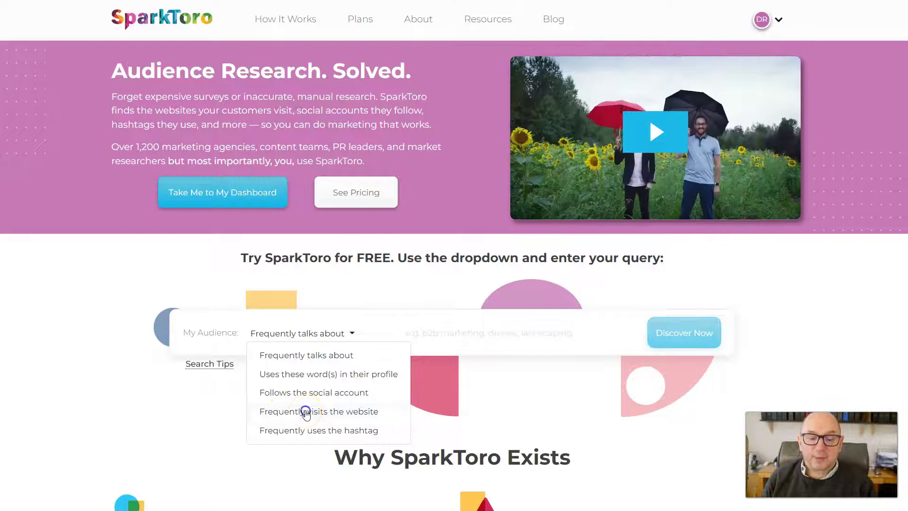
pyautogui.click(305, 413)
pyautogui.click(452, 329)
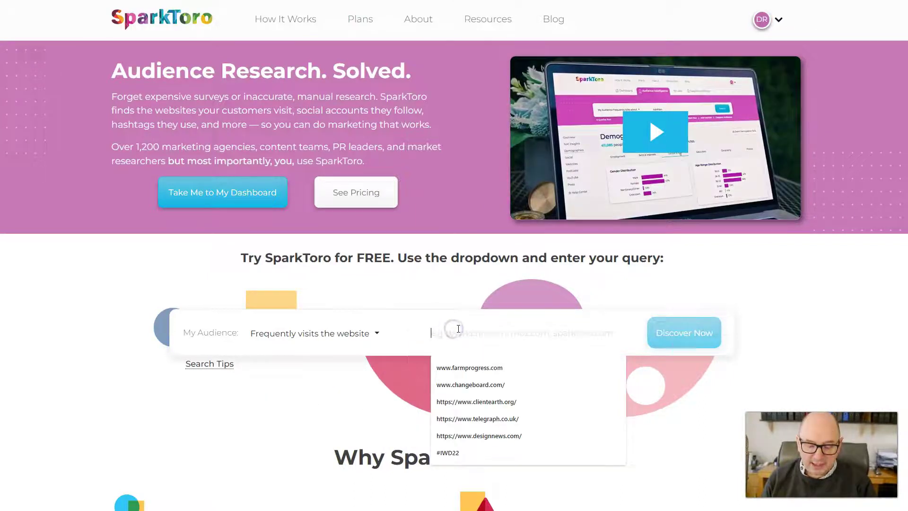
pyautogui.hotkey('ctrl', 'v')
pyautogui.click(686, 336)
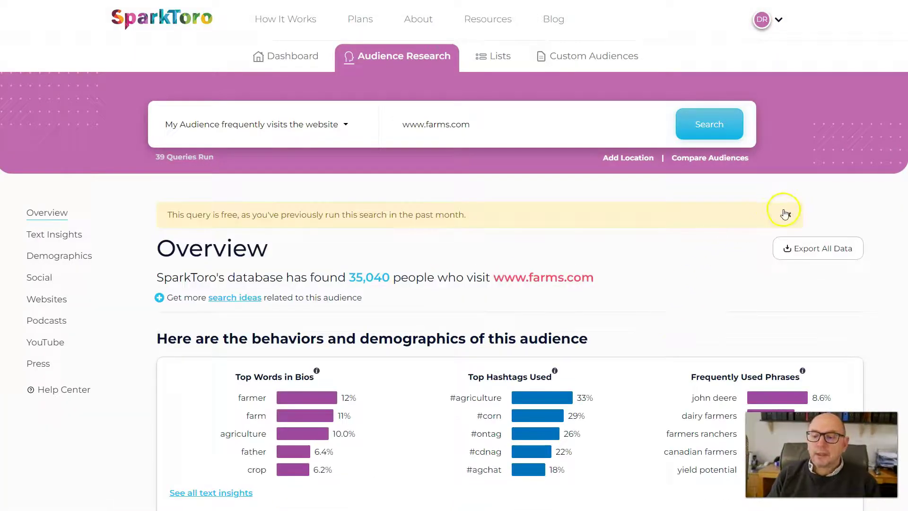
# Dismiss the free-query notice and scroll through the farms.com audience overview and demographics.
pyautogui.click(784, 214)
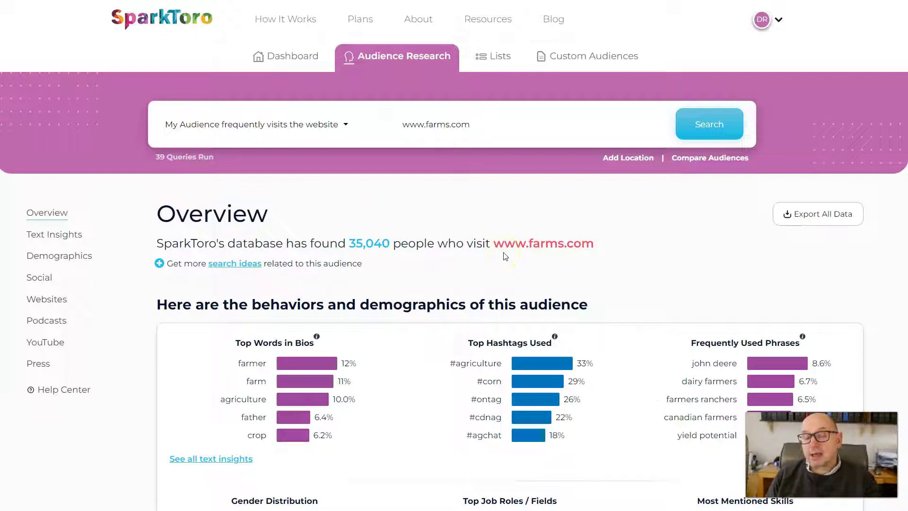
pyautogui.scroll(-4, 505, 256)
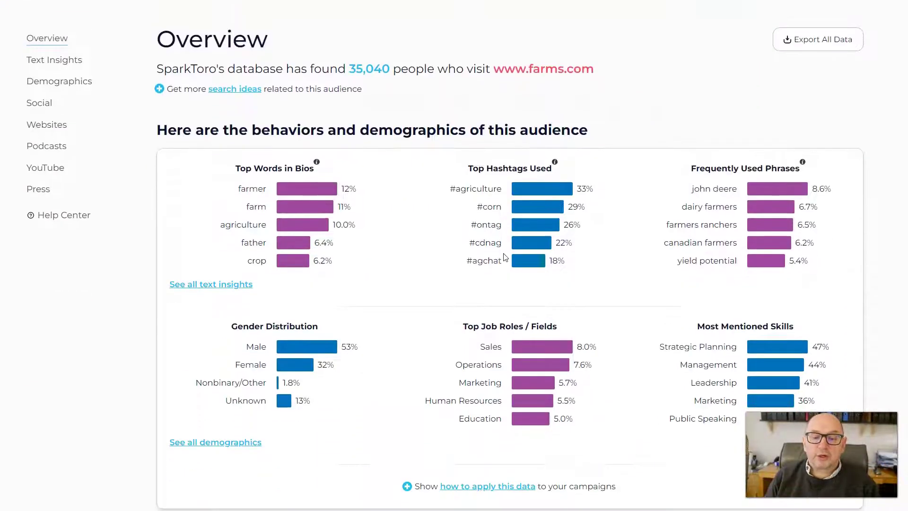
pyautogui.scroll(-1, 505, 255)
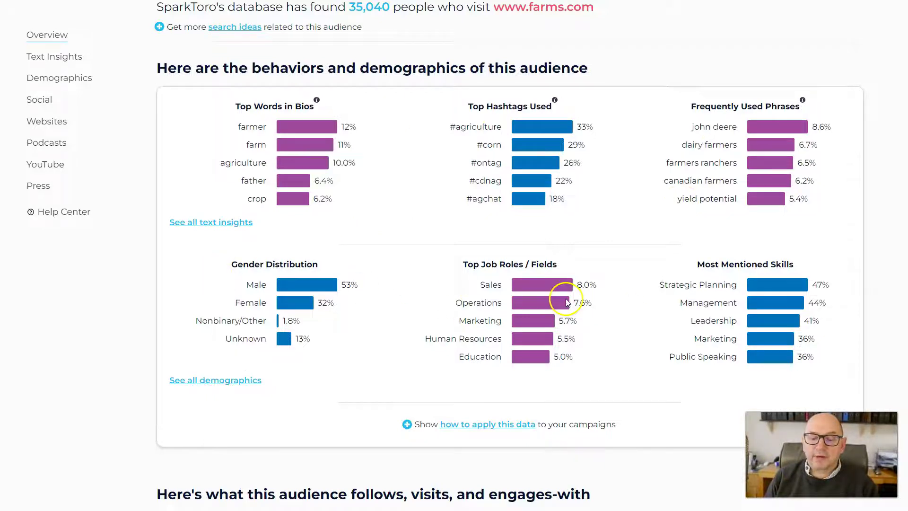
pyautogui.scroll(-8, 566, 303)
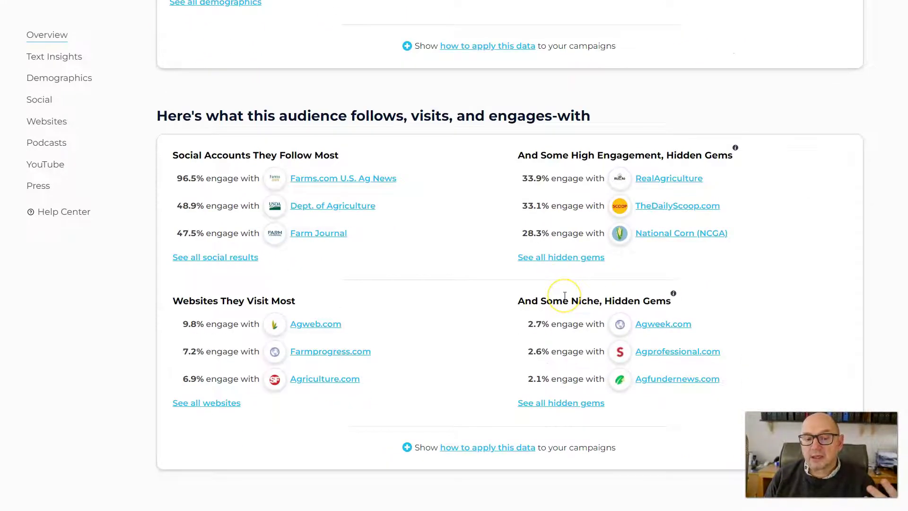
pyautogui.scroll(-2, 565, 296)
pyautogui.scroll(-1, 566, 299)
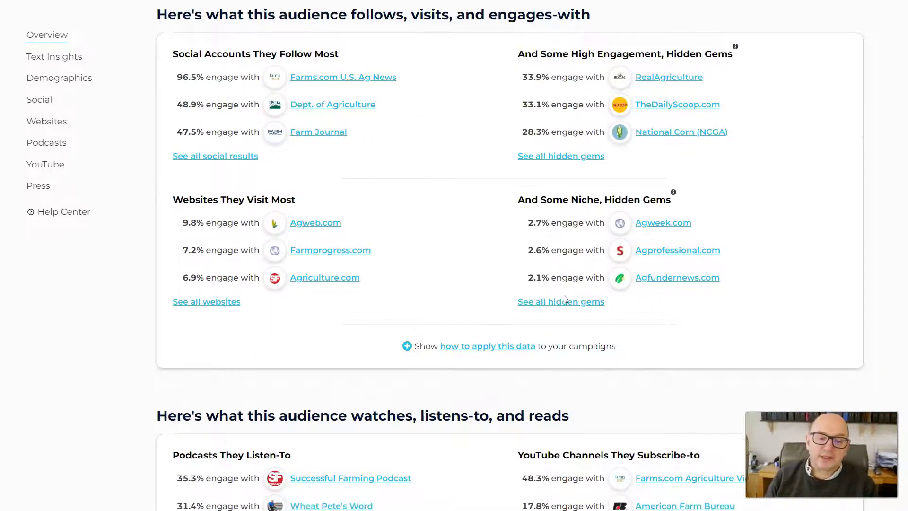
pyautogui.click(564, 296)
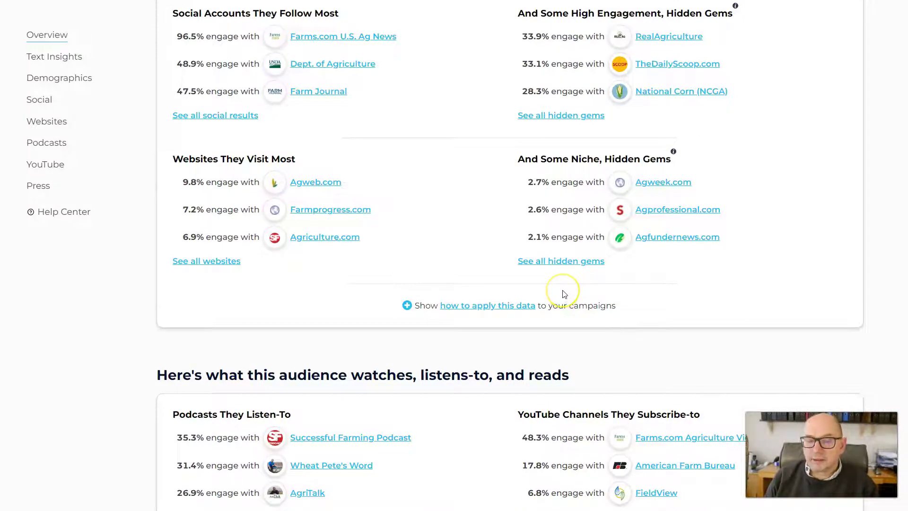
pyautogui.scroll(11, 564, 295)
pyautogui.scroll(1, 564, 295)
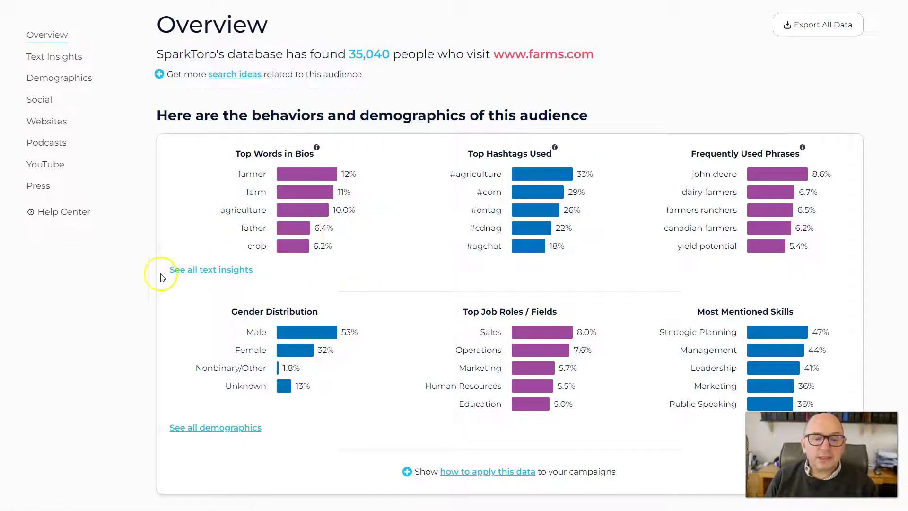
# Review the Hashtags Used list for farms.com visitors and export all text insights.
pyautogui.click(220, 268)
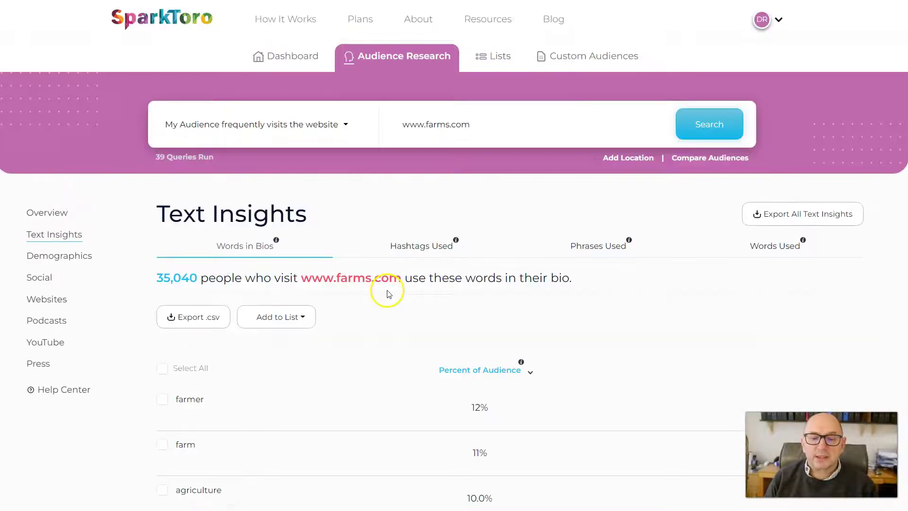
pyautogui.scroll(-2, 454, 199)
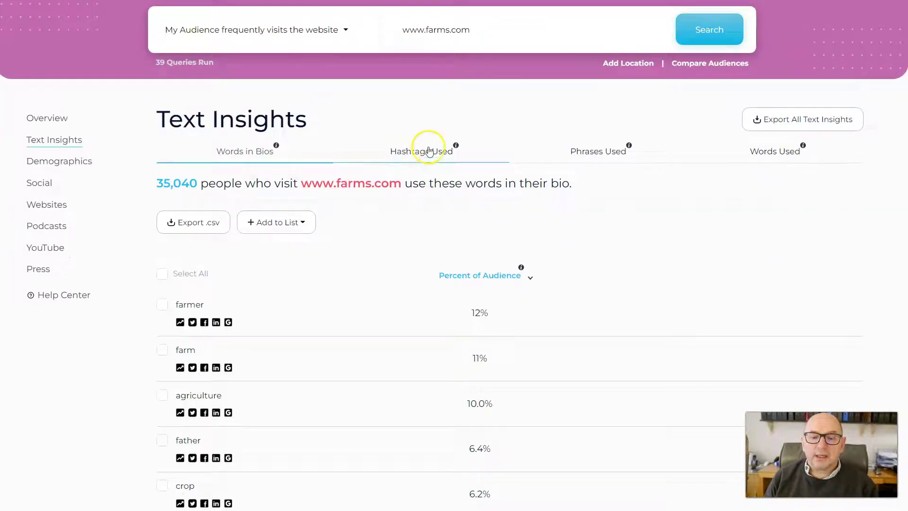
pyautogui.click(428, 151)
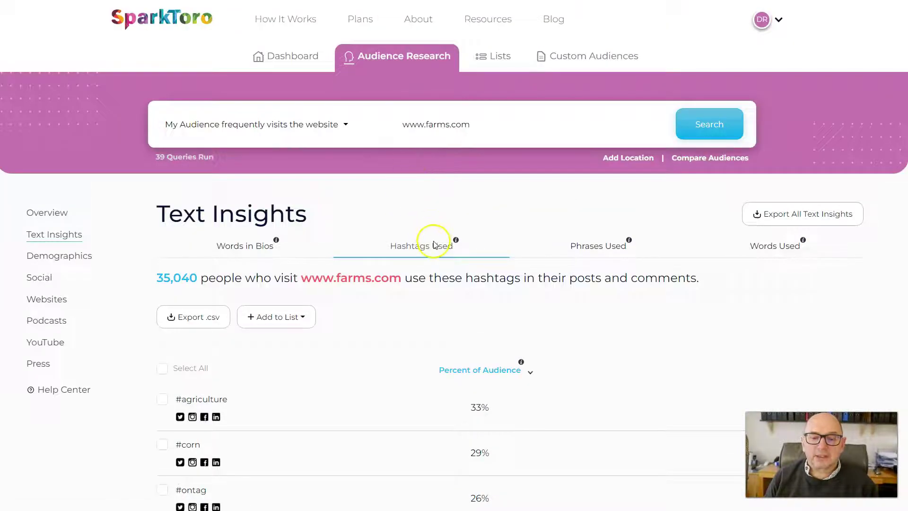
pyautogui.scroll(-6, 445, 253)
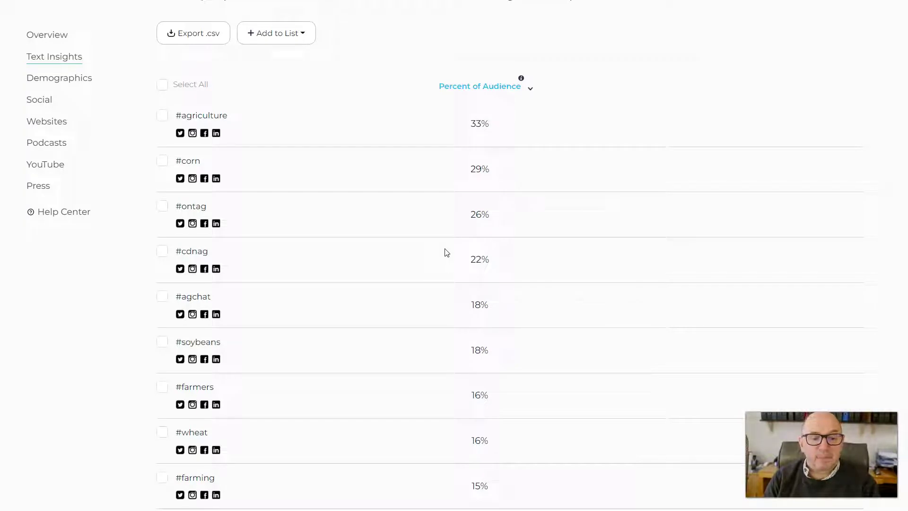
pyautogui.scroll(6, 447, 252)
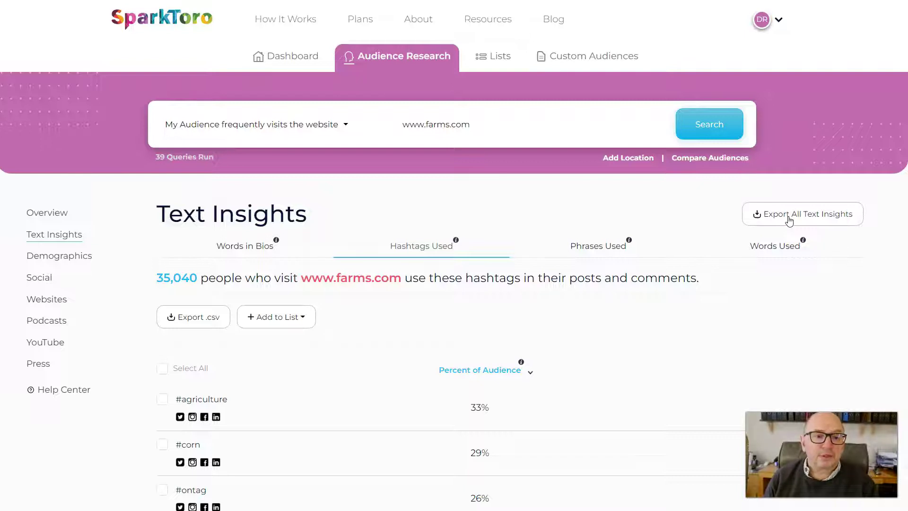
pyautogui.click(766, 189)
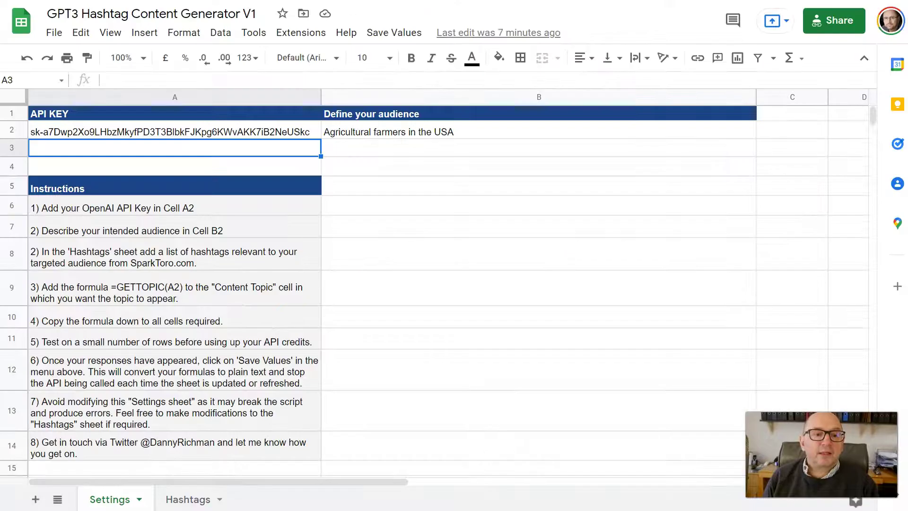
pyautogui.click(333, 104)
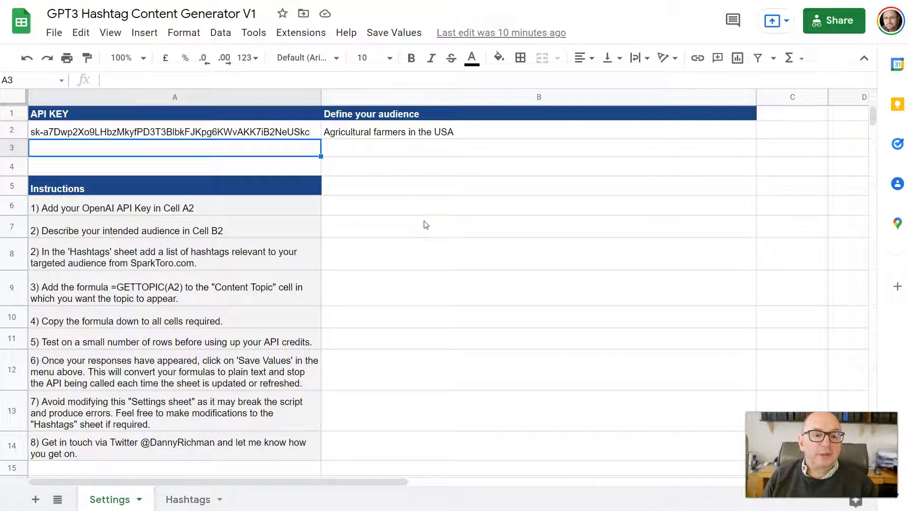
# Verify the API key and audience in Settings, open the empty Hashtags sheet, then bring up the Excel export.
pyautogui.click(203, 131)
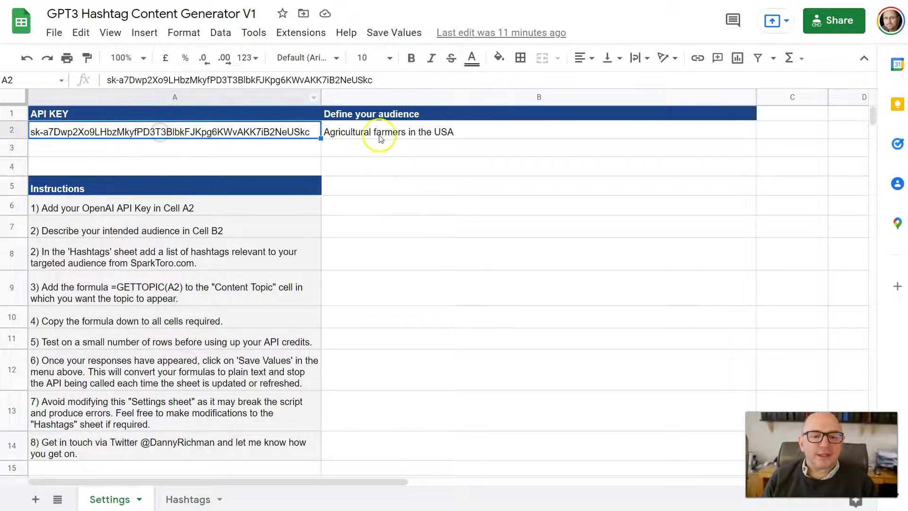
pyautogui.click(395, 132)
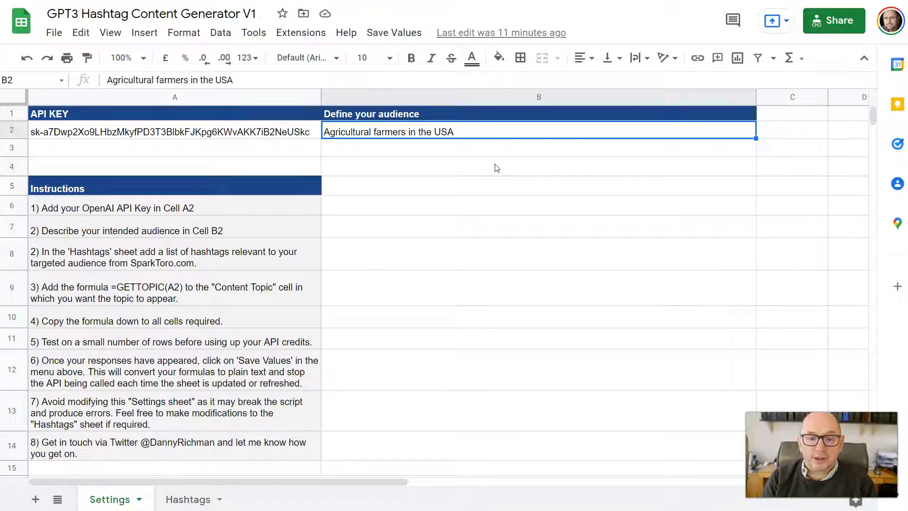
pyautogui.click(194, 502)
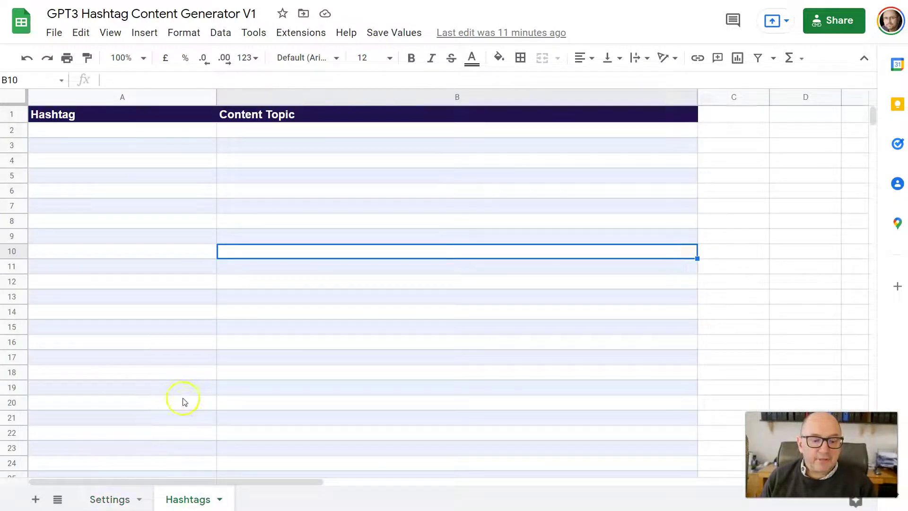
pyautogui.click(203, 315)
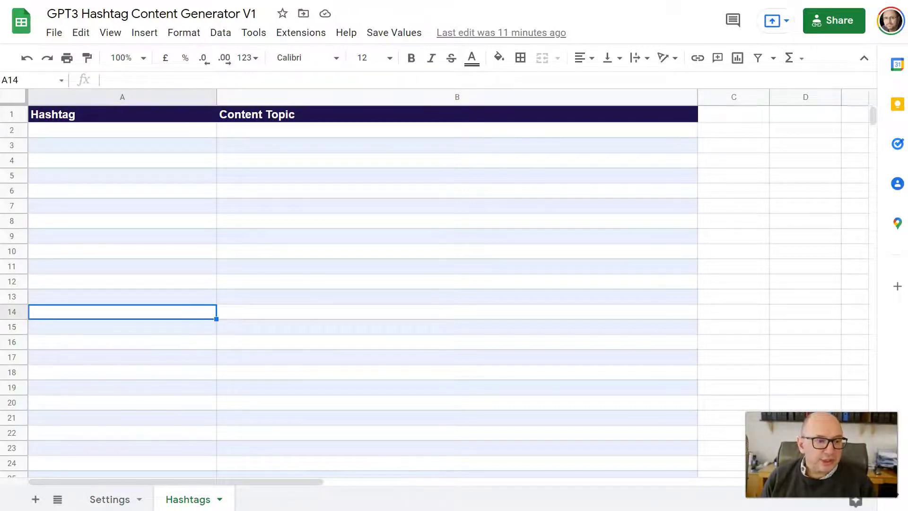
pyautogui.hotkey('alt', 'Tab')
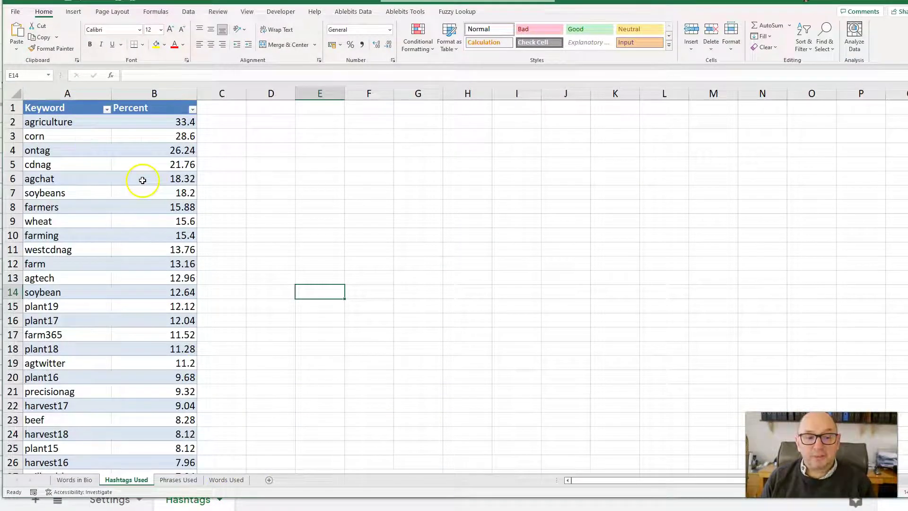
# Copy the 31 hashtag keywords in Excel A2:A32 and return to Google Sheets.
pyautogui.click(51, 124)
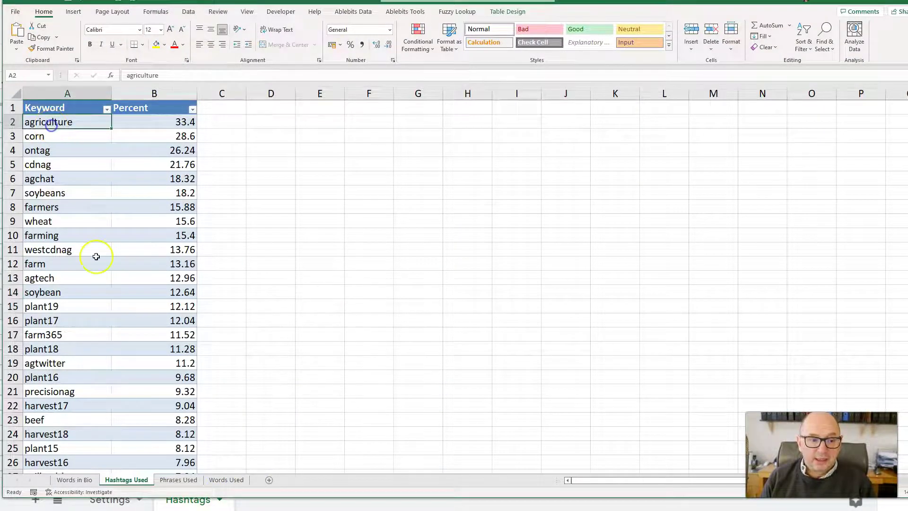
pyautogui.scroll(-3, 66, 381)
pyautogui.keyDown('shift'); pyautogui.click(53, 422); pyautogui.keyUp('shift')
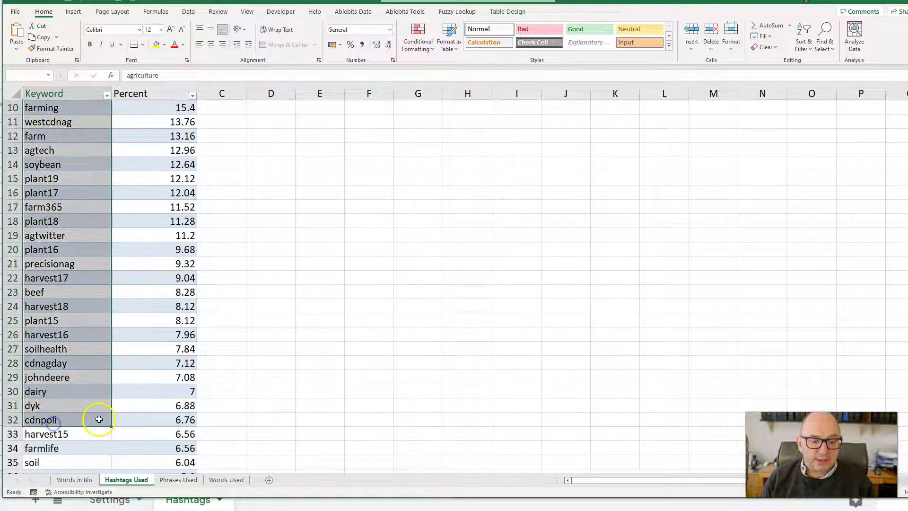
pyautogui.hotkey('ctrl', 'c')
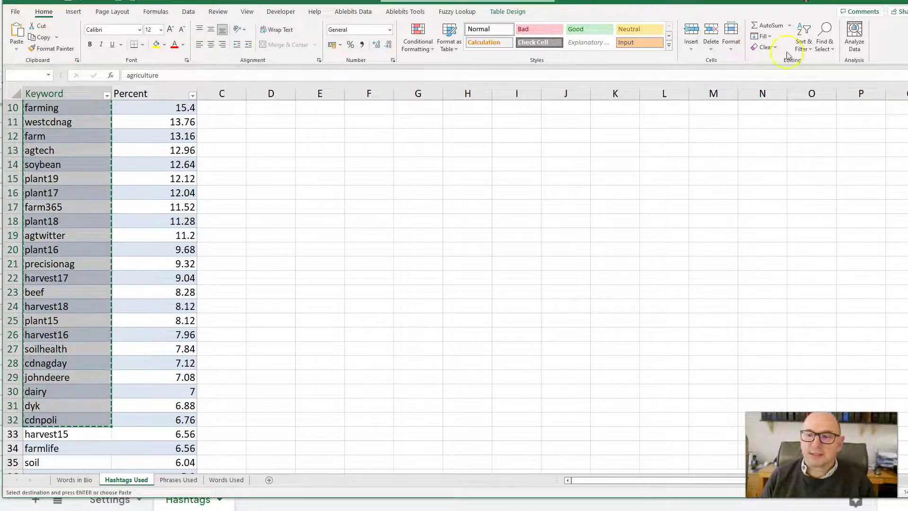
pyautogui.click(870, 2)
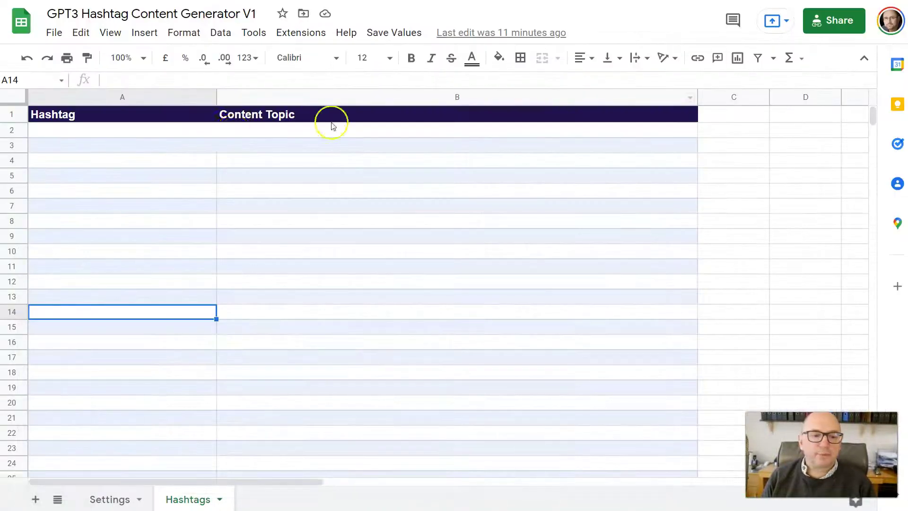
pyautogui.click(102, 133)
pyautogui.hotkey('ctrl', 'v')
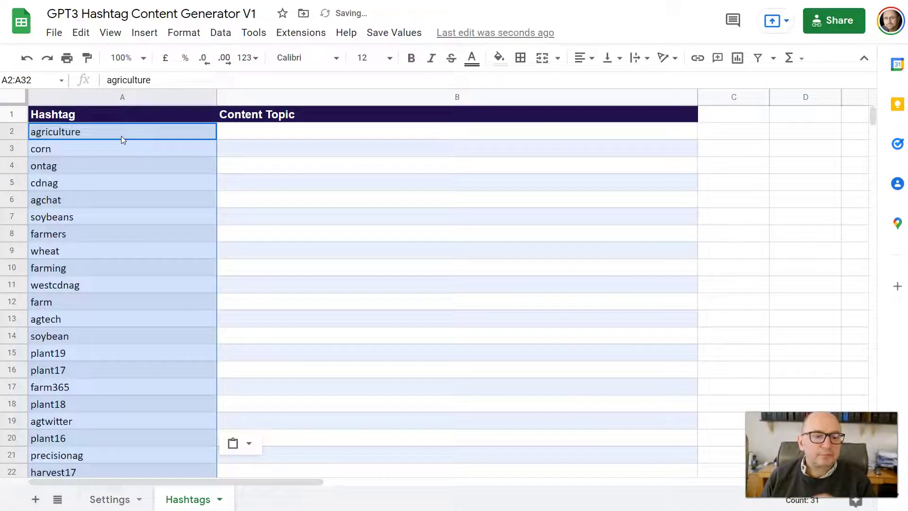
pyautogui.click(121, 179)
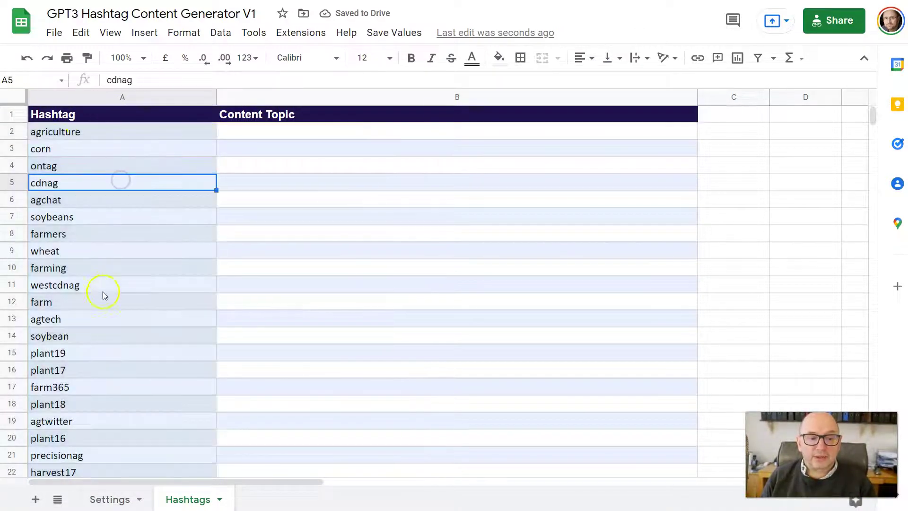
pyautogui.click(146, 212)
pyautogui.click(102, 137)
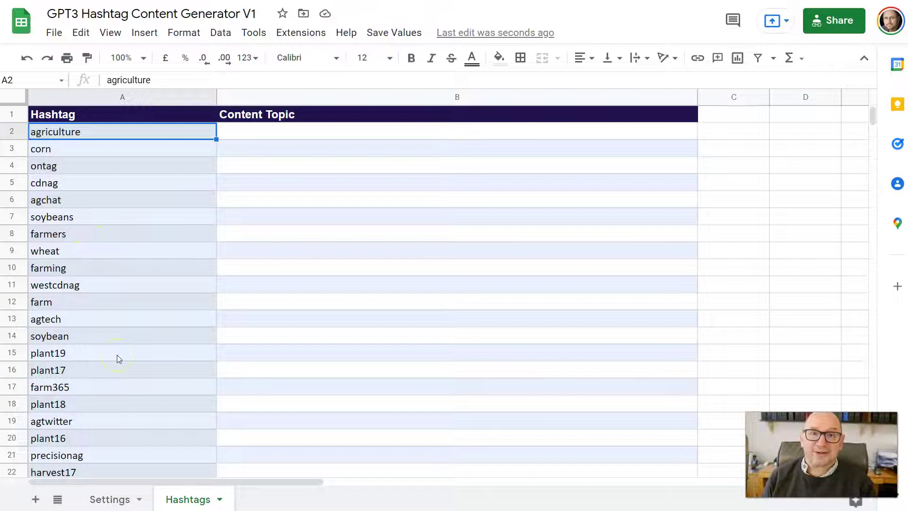
pyautogui.click(243, 132)
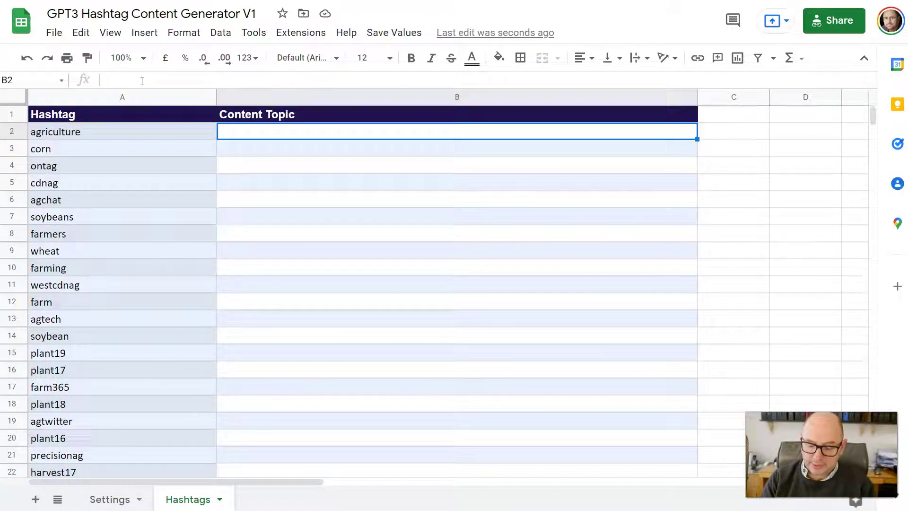
# Enter =GETTOPIC(A2) in B2 to generate a topic for the agriculture hashtag.
pyautogui.write('=')
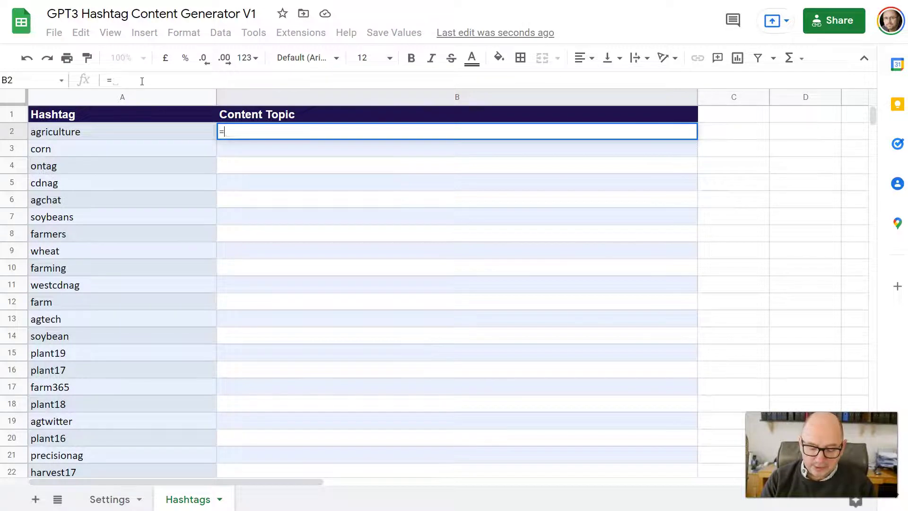
pyautogui.write('GETTOPIC')
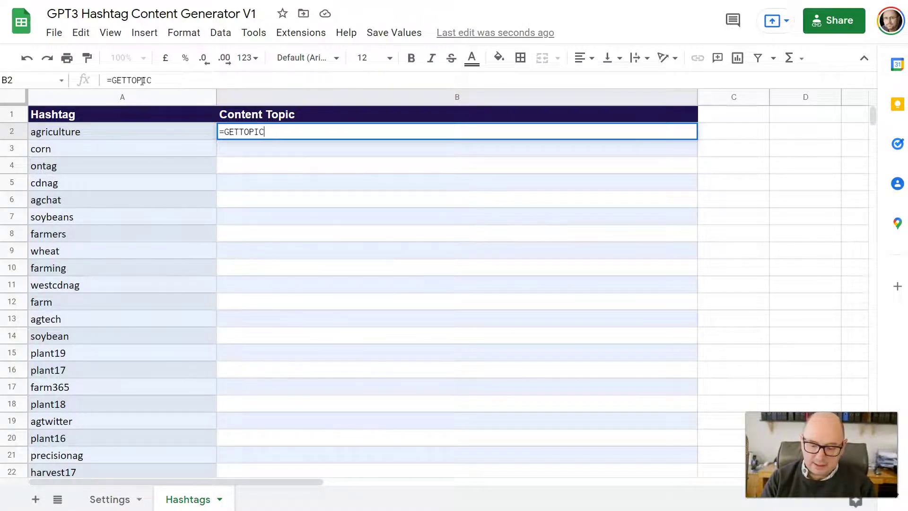
pyautogui.write('(')
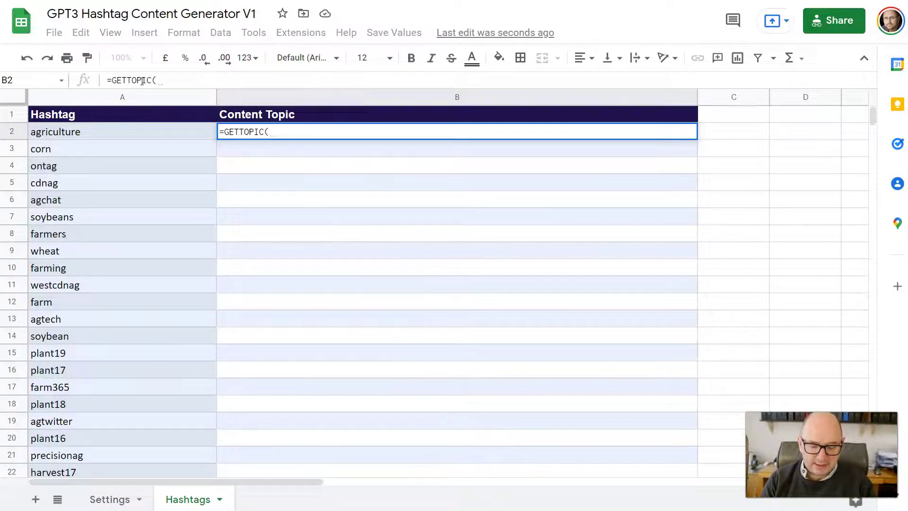
pyautogui.write('A2')
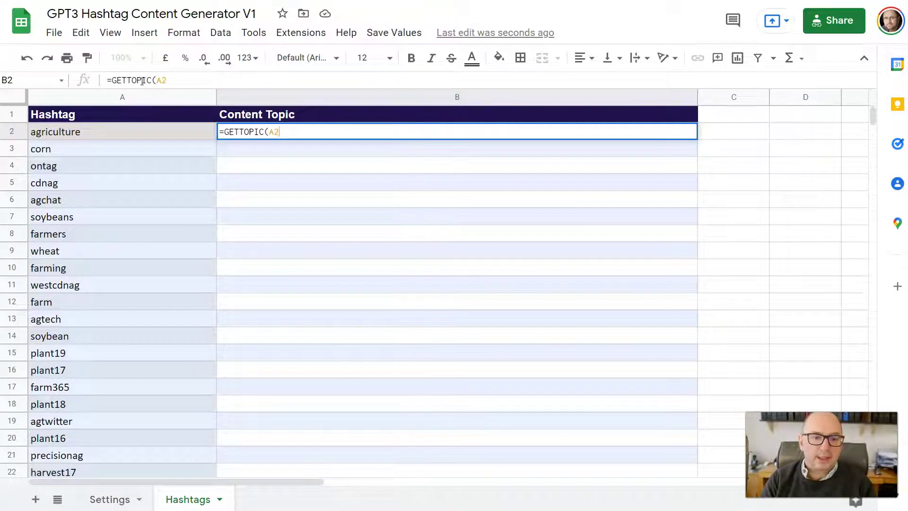
pyautogui.write(')')
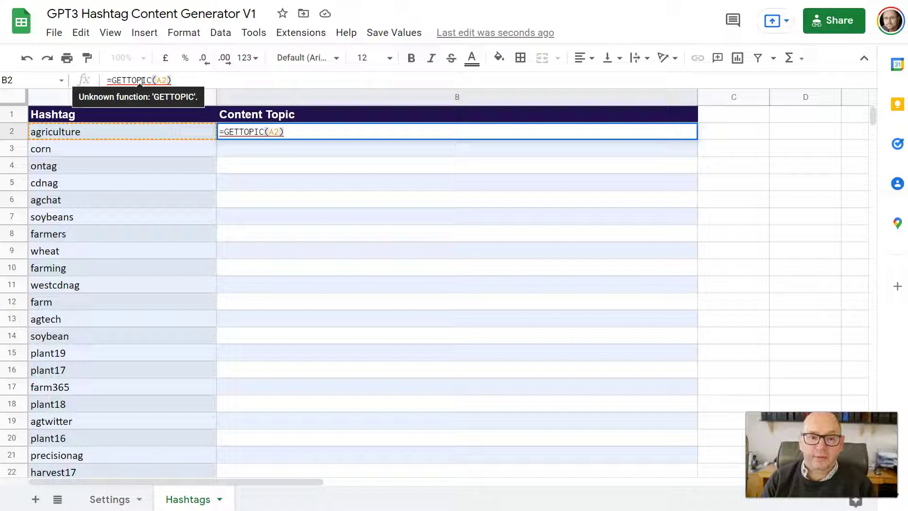
pyautogui.press('Return')
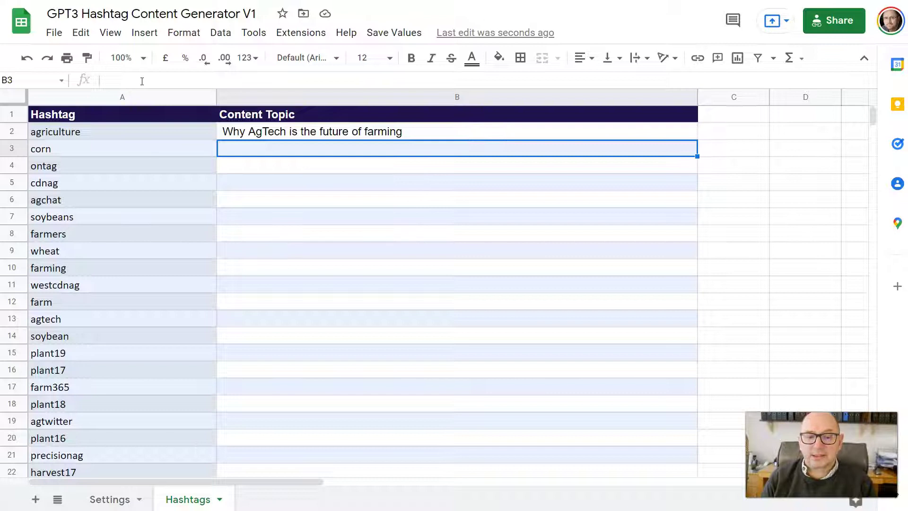
# Paste the B2 GETTOPIC formula into B3:B27, down to the soilhealth row.
pyautogui.click(325, 130)
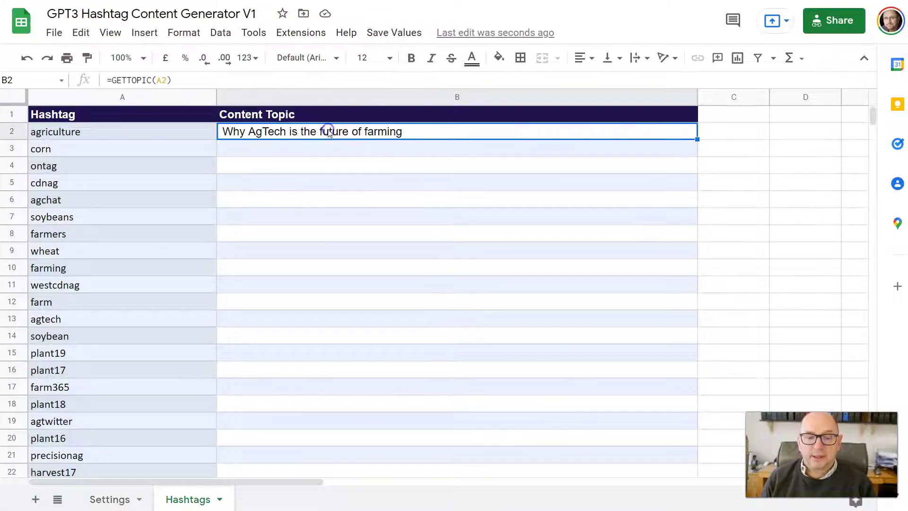
pyautogui.click(354, 146)
pyautogui.scroll(-1, 391, 288)
pyautogui.scroll(-2, 391, 288)
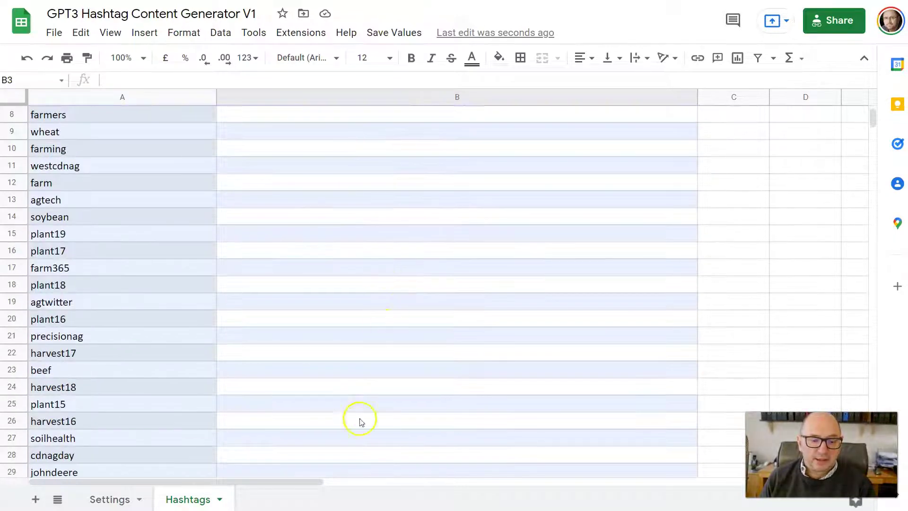
pyautogui.keyDown('shift'); pyautogui.click(355, 438); pyautogui.keyUp('shift')
pyautogui.hotkey('ctrl', 'v')
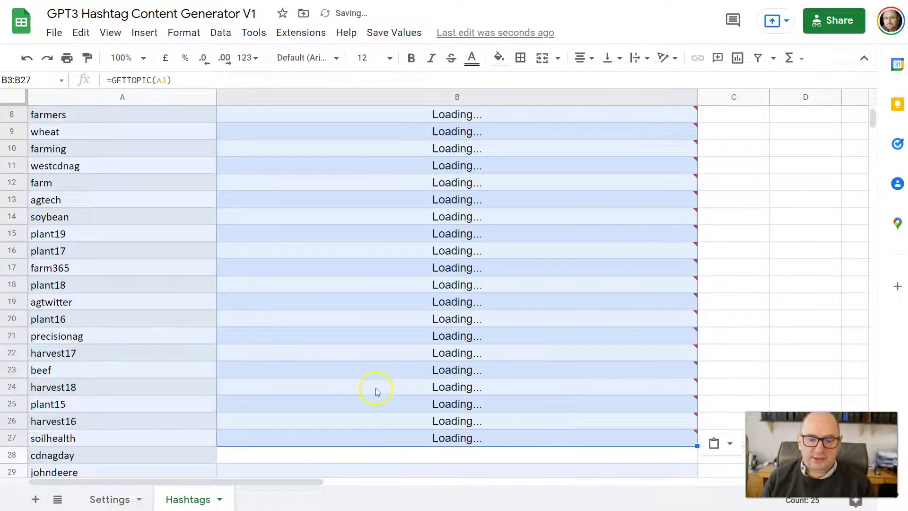
pyautogui.scroll(3, 378, 381)
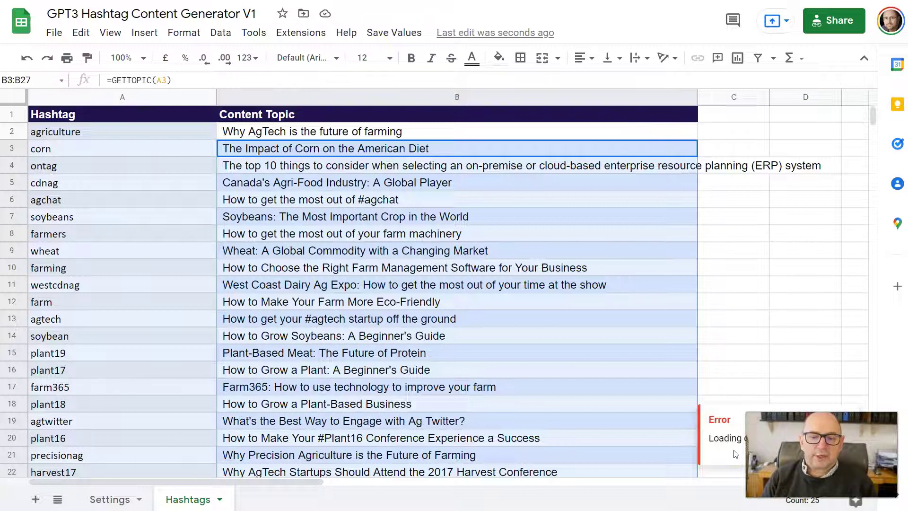
pyautogui.scroll(-2, 600, 292)
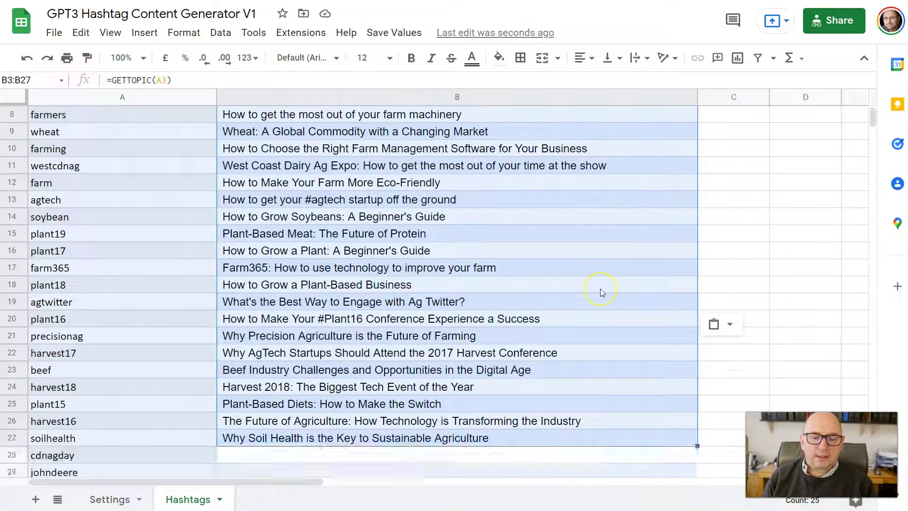
pyautogui.scroll(2, 602, 292)
pyautogui.scroll(1, 602, 292)
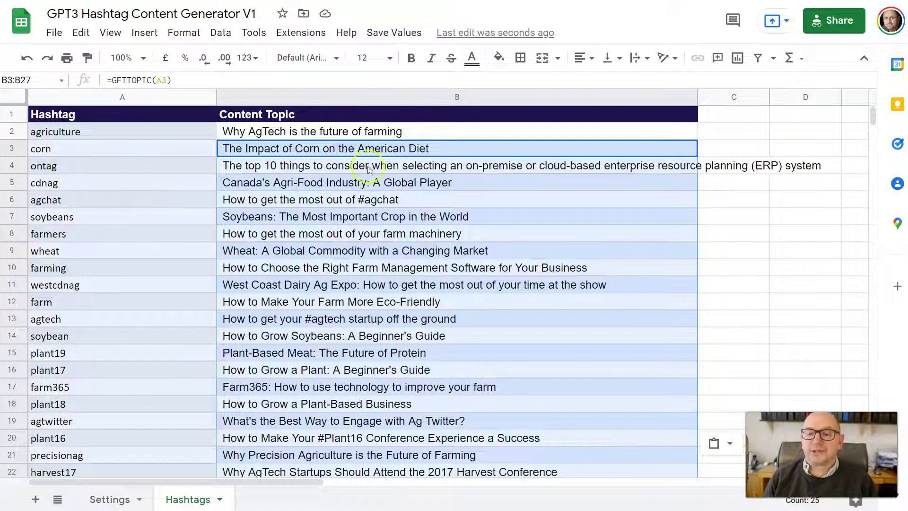
# Widen the Content Topic column and check the farming topic's formula.
pyautogui.moveTo(694, 97); pyautogui.dragTo(817, 97)
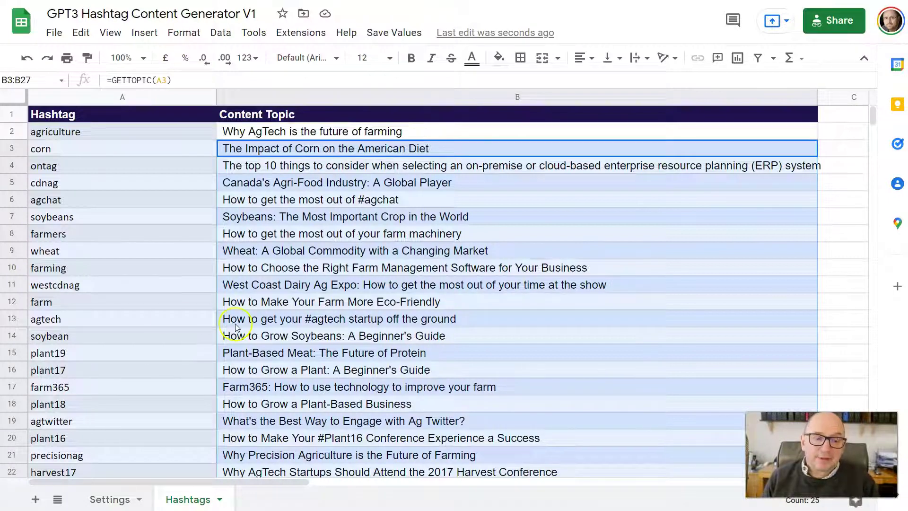
pyautogui.click(153, 274)
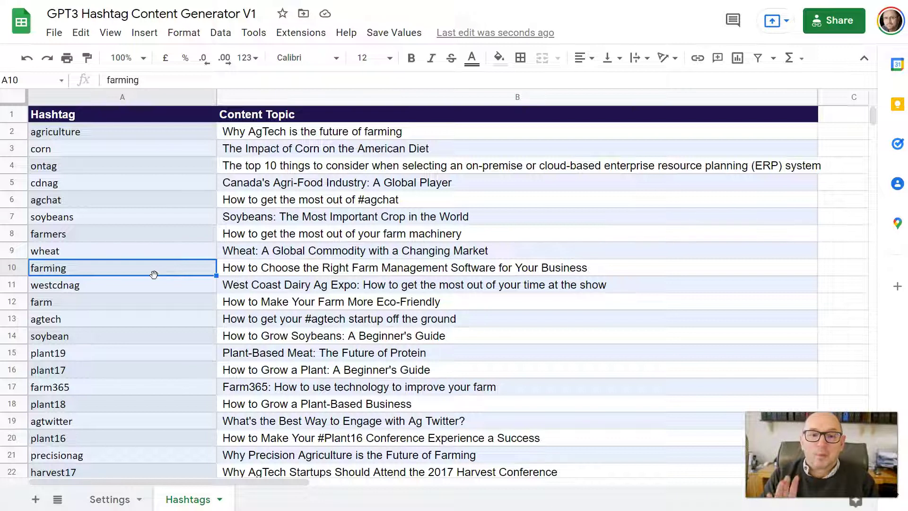
pyautogui.click(373, 267)
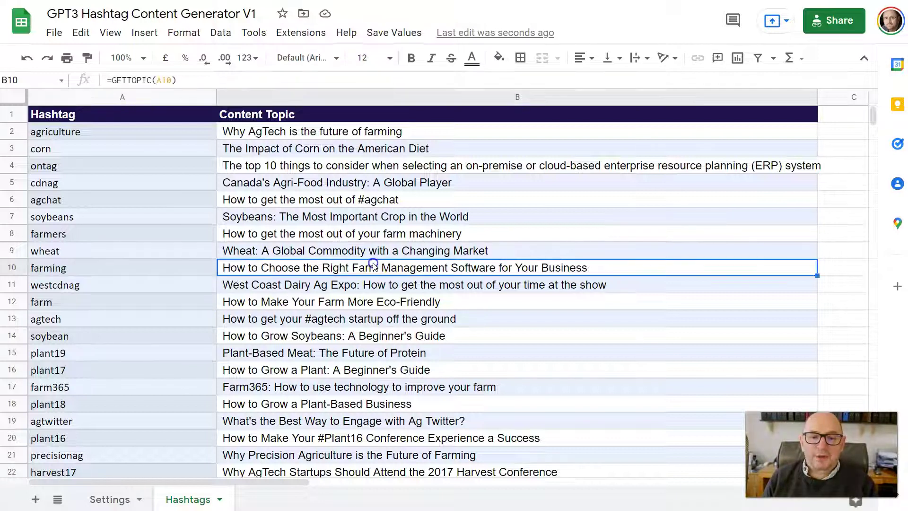
# Inspect the GETTOPIC formulas behind the agchat, wheat, westcdnag, farming and farm topics.
pyautogui.click(378, 201)
pyautogui.click(382, 249)
pyautogui.click(391, 284)
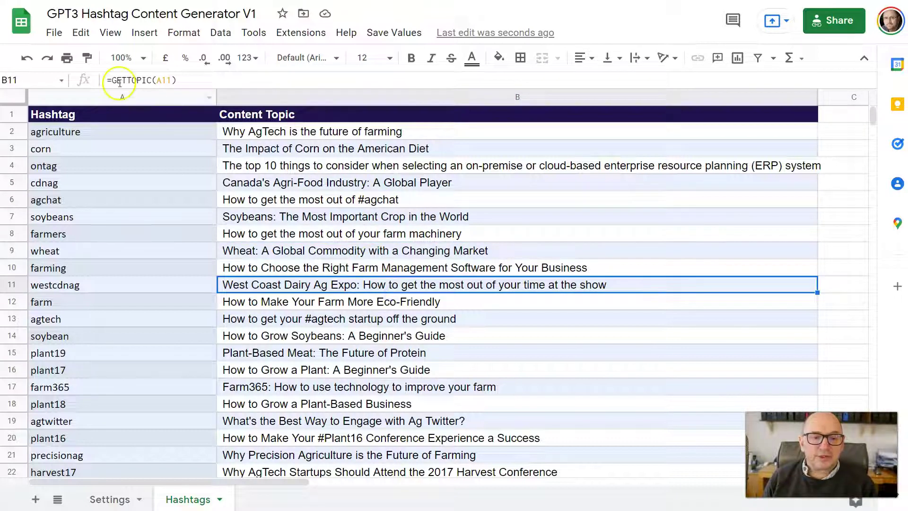
pyautogui.click(364, 265)
pyautogui.click(384, 302)
pyautogui.click(385, 266)
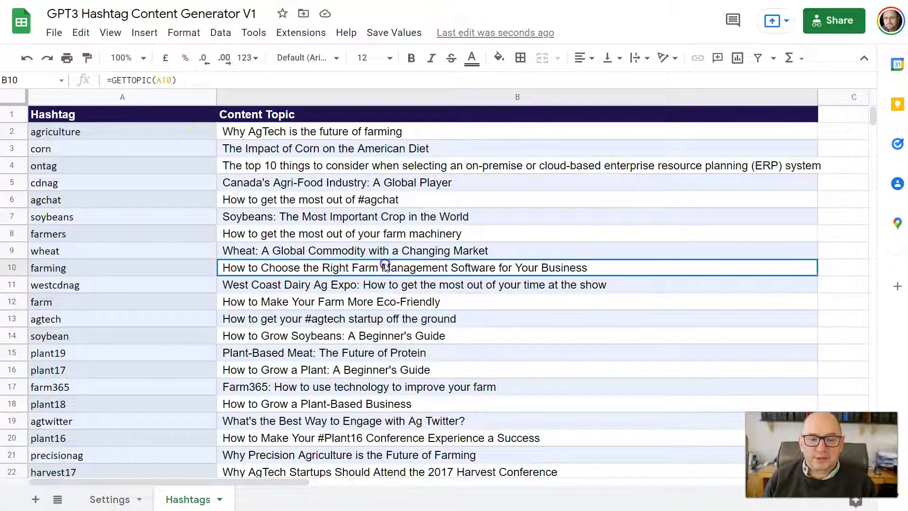
pyautogui.click(404, 287)
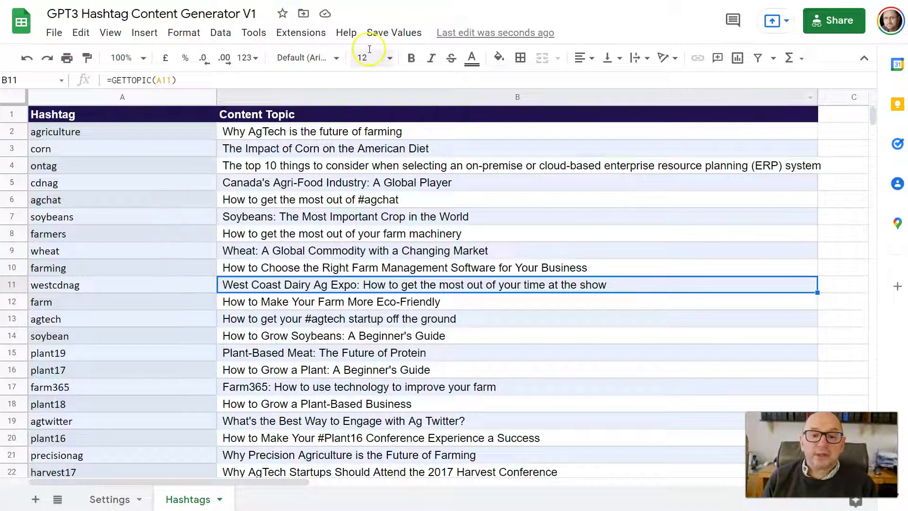
# Run Save Values > Save to replace the GETTOPIC formulas with static text.
pyautogui.click(383, 42)
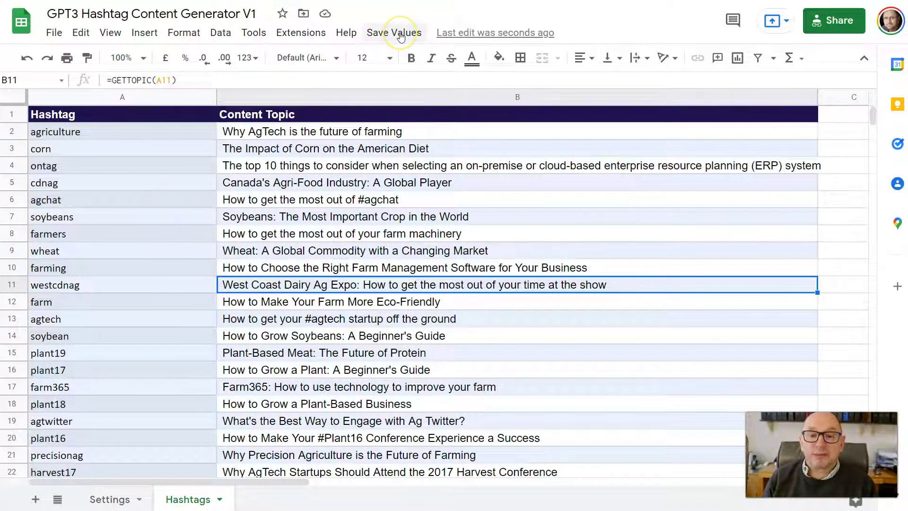
pyautogui.click(400, 34)
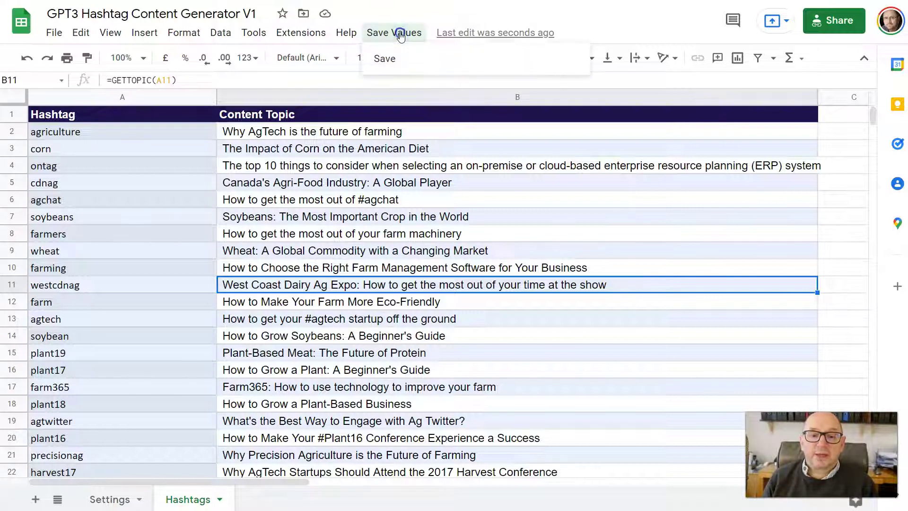
pyautogui.click(395, 61)
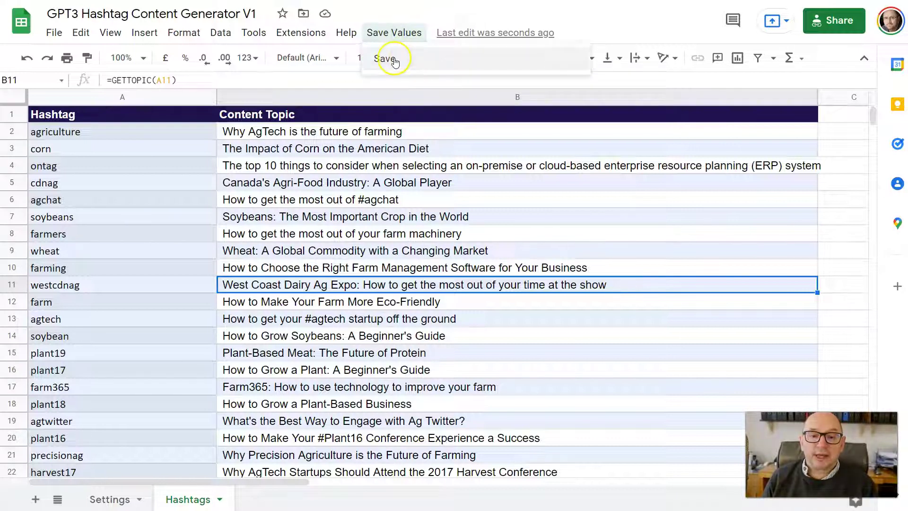
# Check that the farmers, westcdnag, agtech, plant19 and plant17 topics are now plain text.
pyautogui.click(476, 234)
pyautogui.click(386, 285)
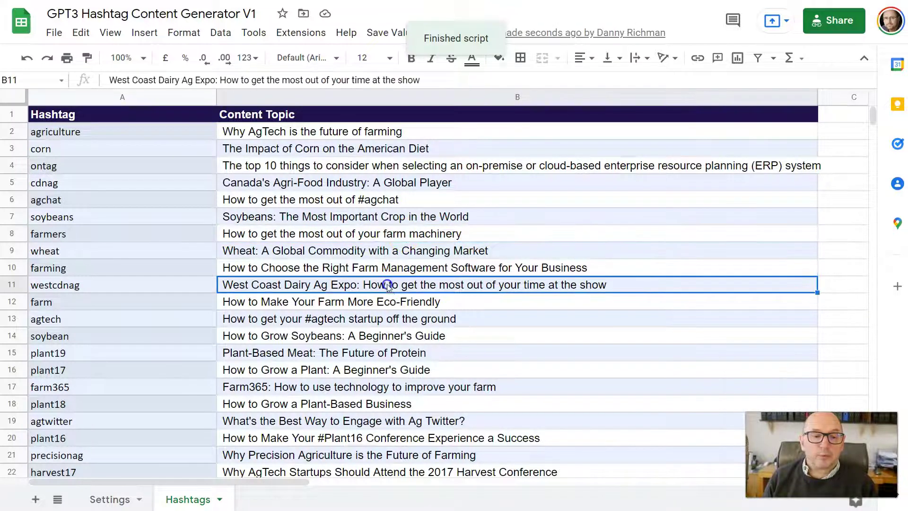
pyautogui.click(401, 318)
pyautogui.click(402, 352)
pyautogui.click(411, 371)
pyautogui.click(406, 285)
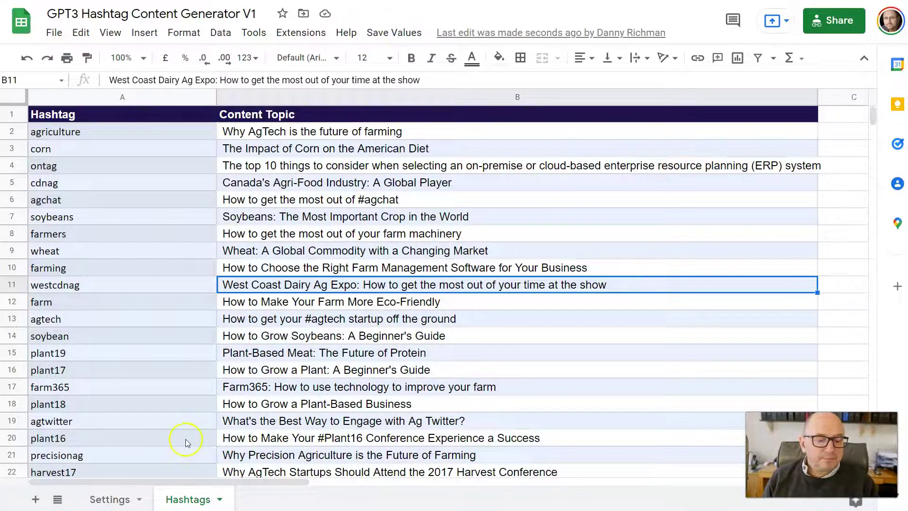
pyautogui.click(109, 496)
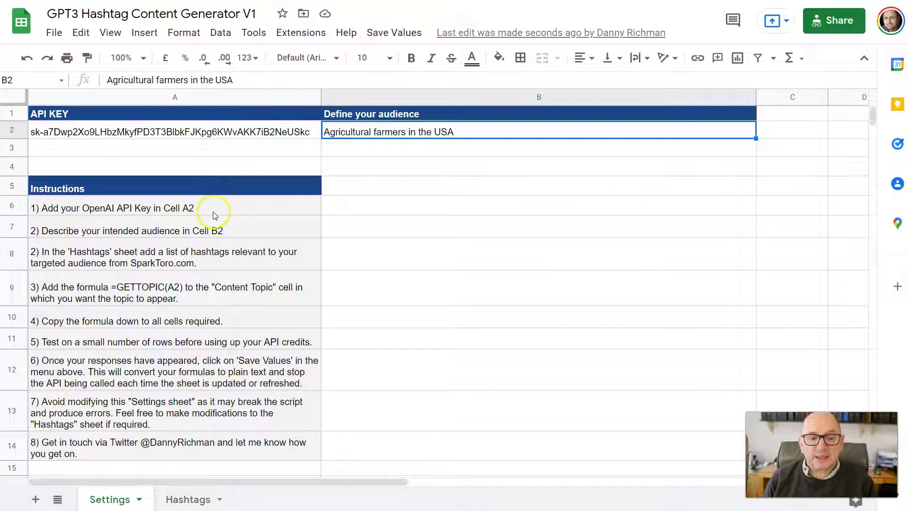
pyautogui.click(190, 208)
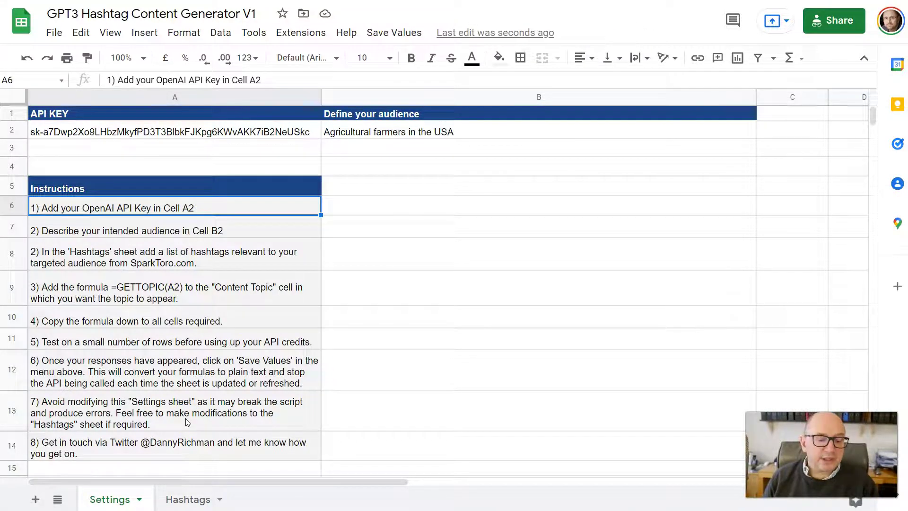
pyautogui.click(185, 499)
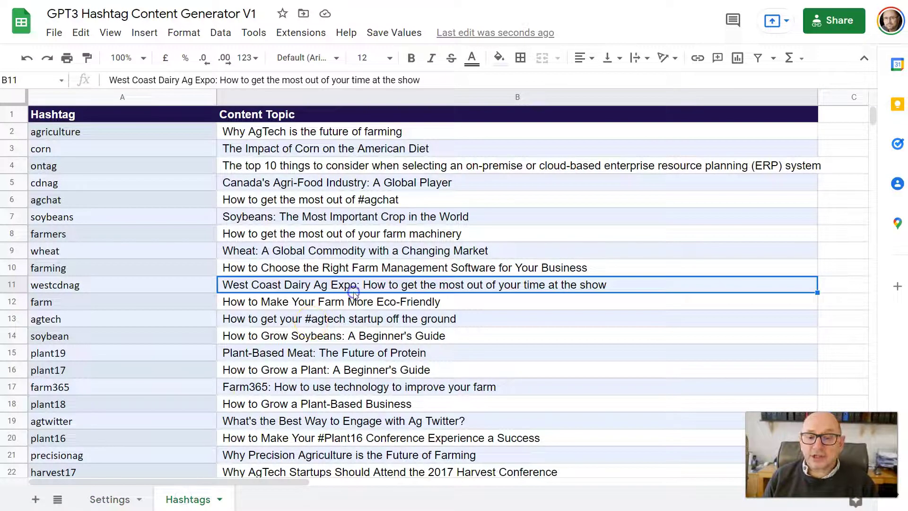